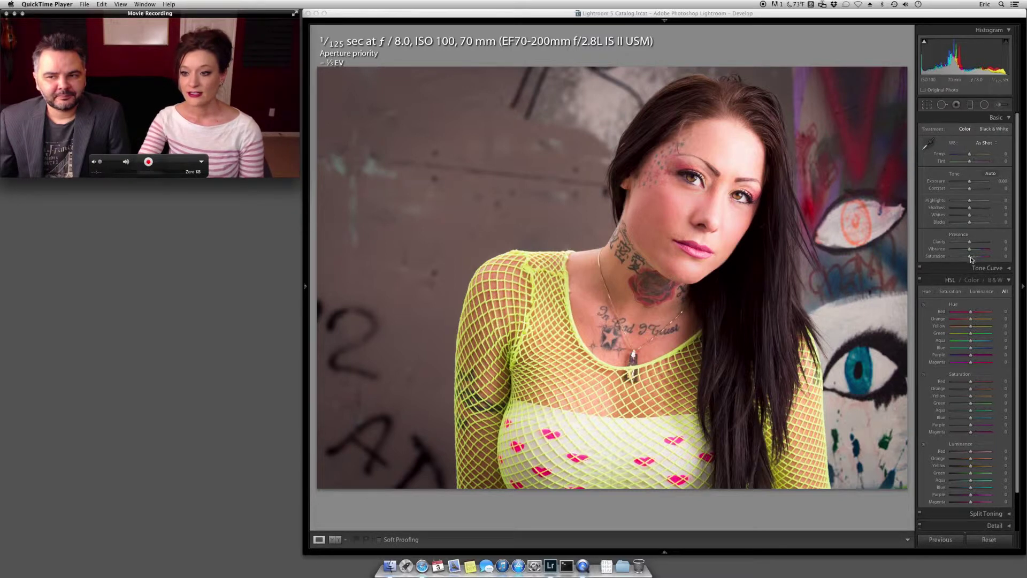
# Drop Saturation to -100, then shift the HSL Red hue, Green saturation and Orange luminance
pyautogui.moveTo(971, 259); pyautogui.dragTo(931, 262)
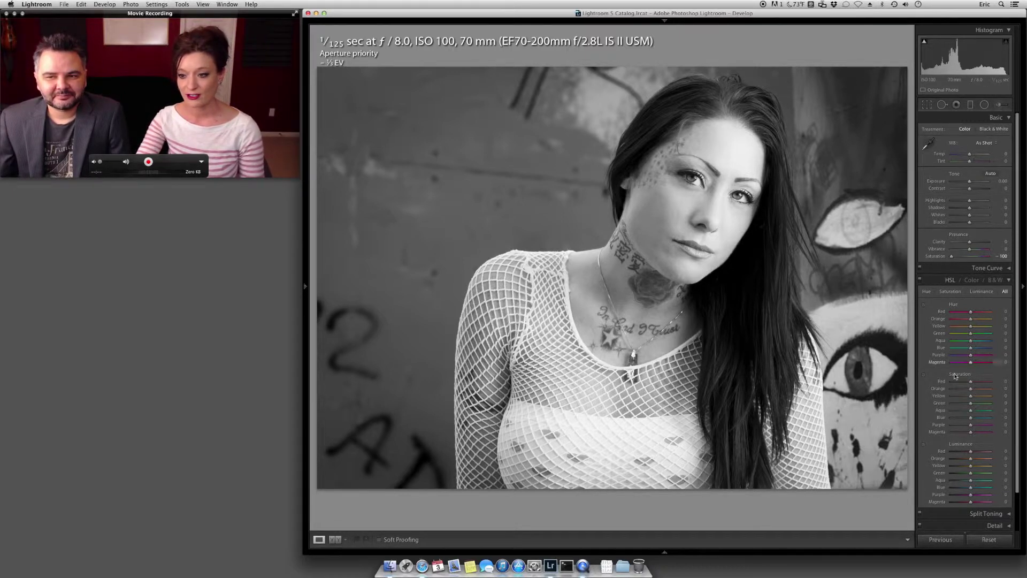
pyautogui.moveTo(971, 314); pyautogui.dragTo(971, 408)
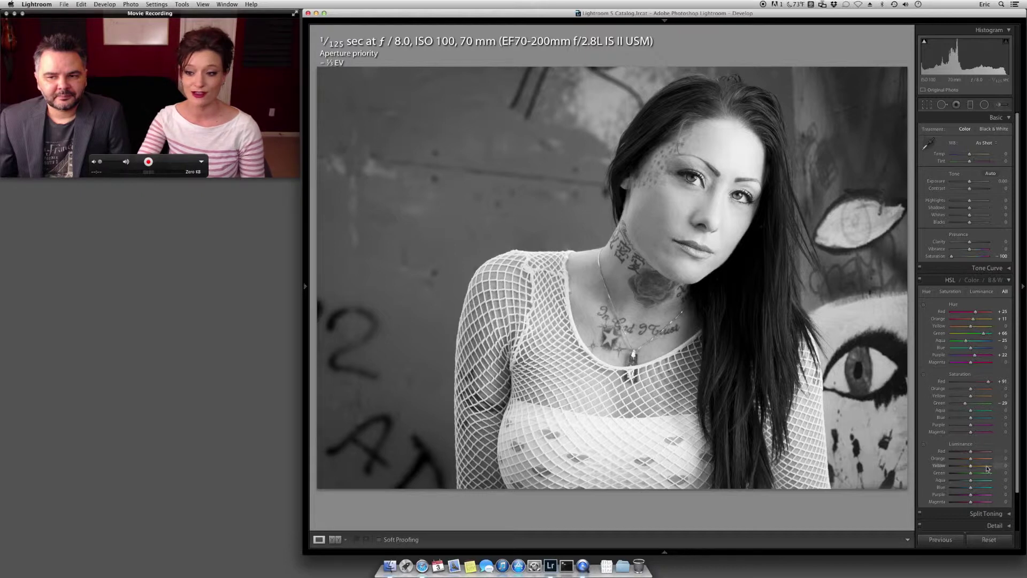
pyautogui.moveTo(971, 459); pyautogui.dragTo(934, 465)
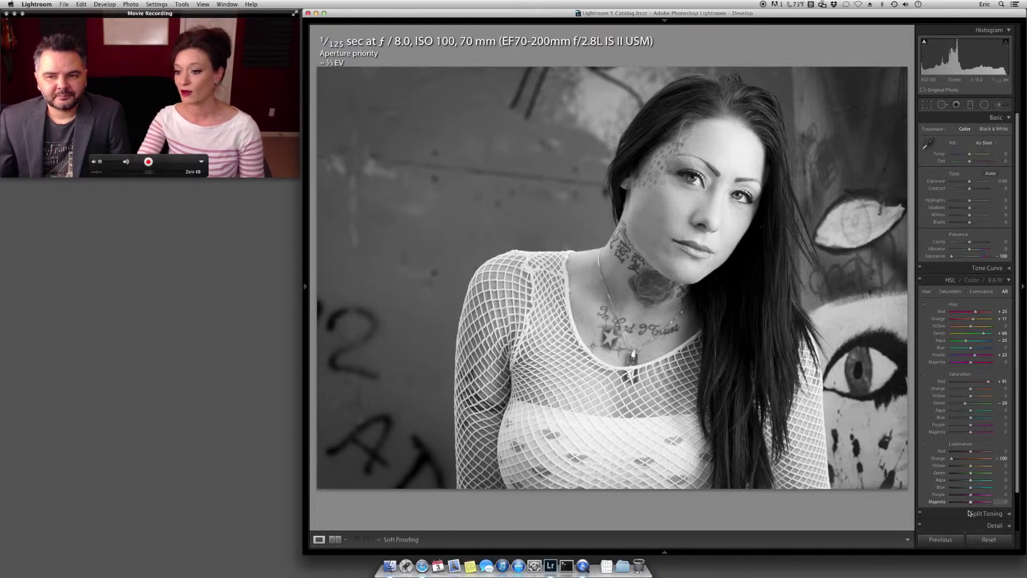
# Reset all develop edits to restore full colour
pyautogui.click(988, 541)
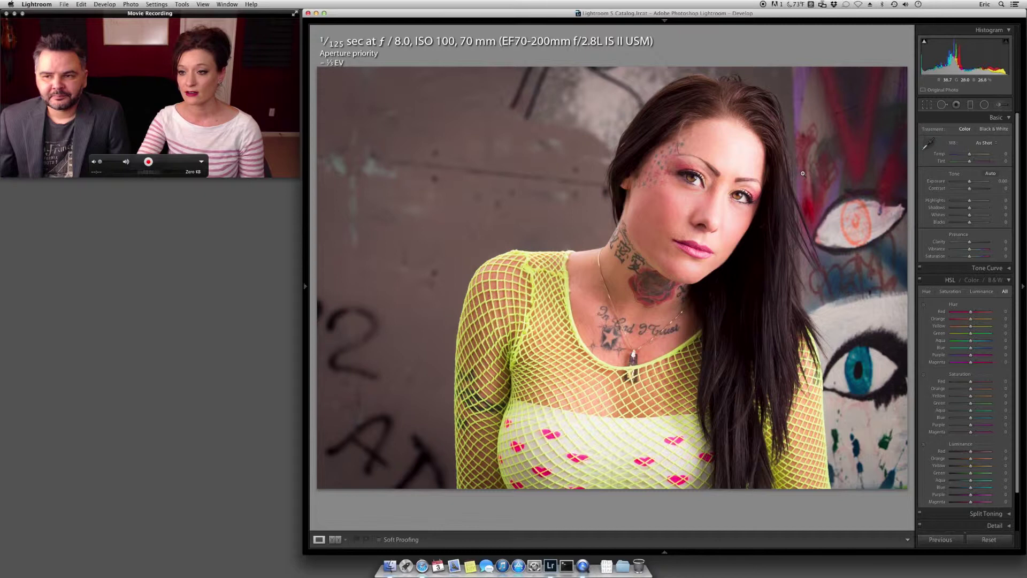
# Set the Treatment to Black & White for the automatic B&W mix
pyautogui.click(993, 131)
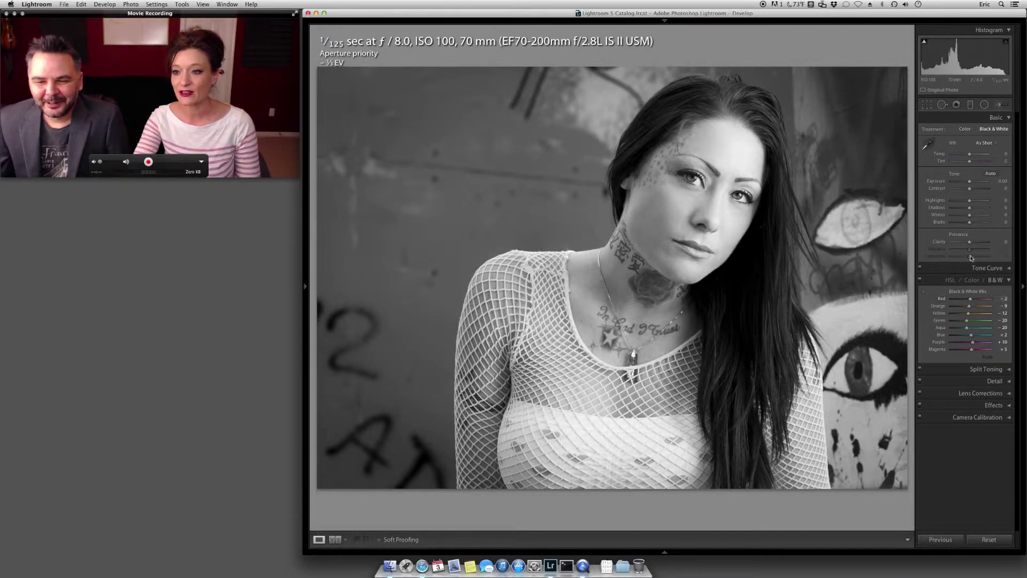
pyautogui.click(967, 129)
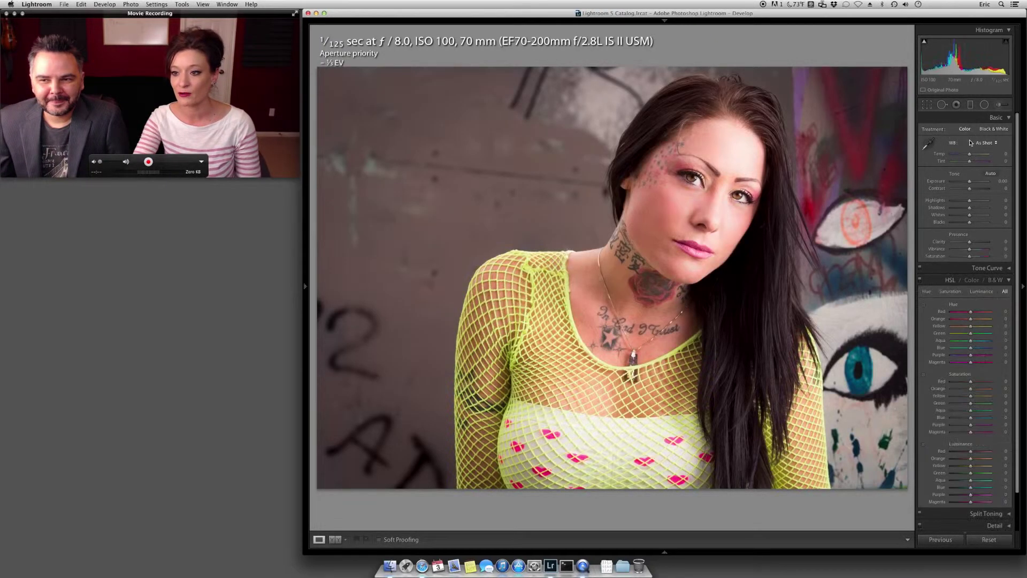
pyautogui.click(1006, 131)
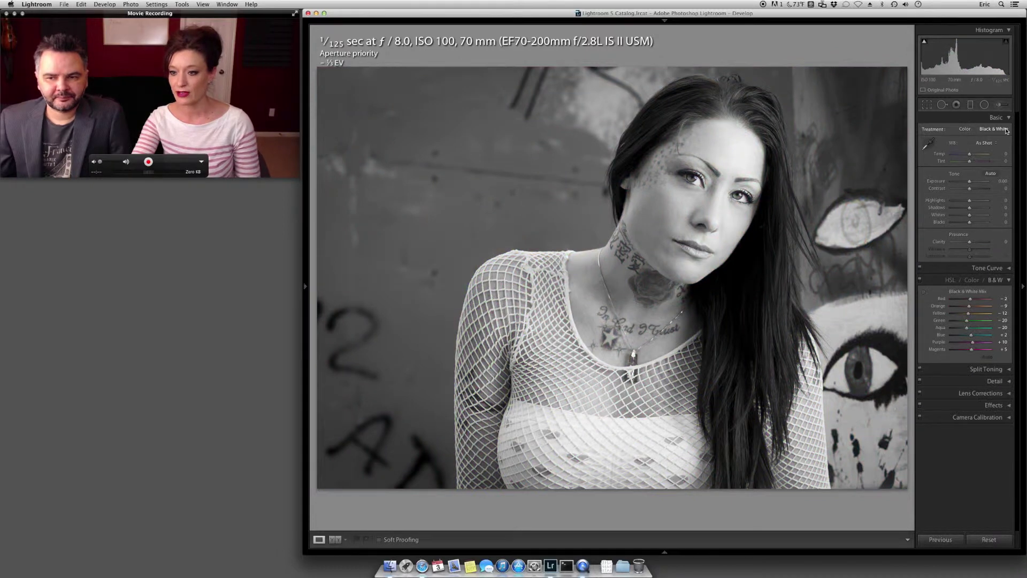
# Drag the B&W Red mix to -100 to darken lips and tattoo, then settle it at +8
pyautogui.click(972, 302)
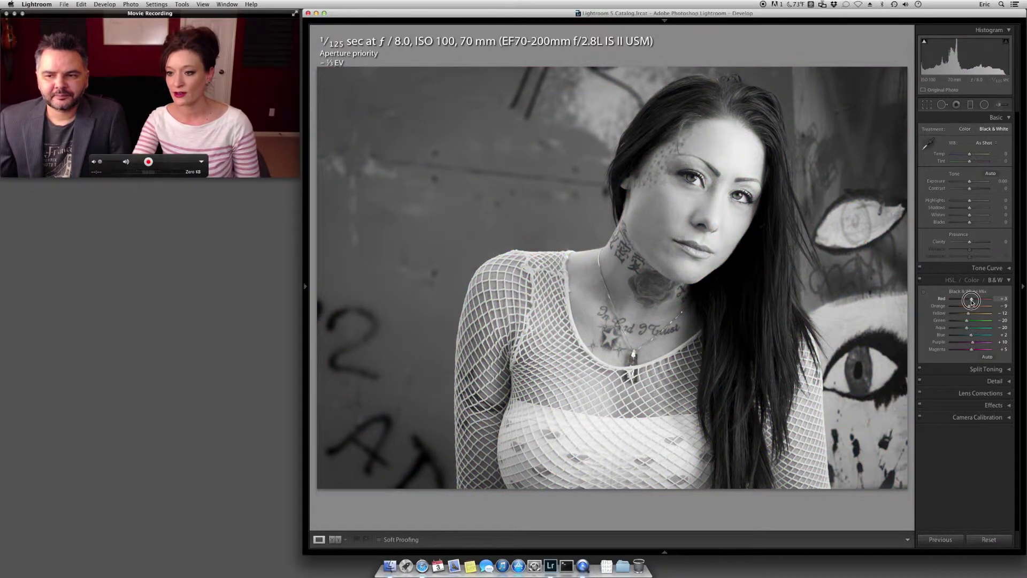
pyautogui.moveTo(971, 301)
pyautogui.mouseDown()
pyautogui.moveTo(952, 302)
pyautogui.moveTo(984, 302)
pyautogui.moveTo(973, 302)
pyautogui.mouseUp()
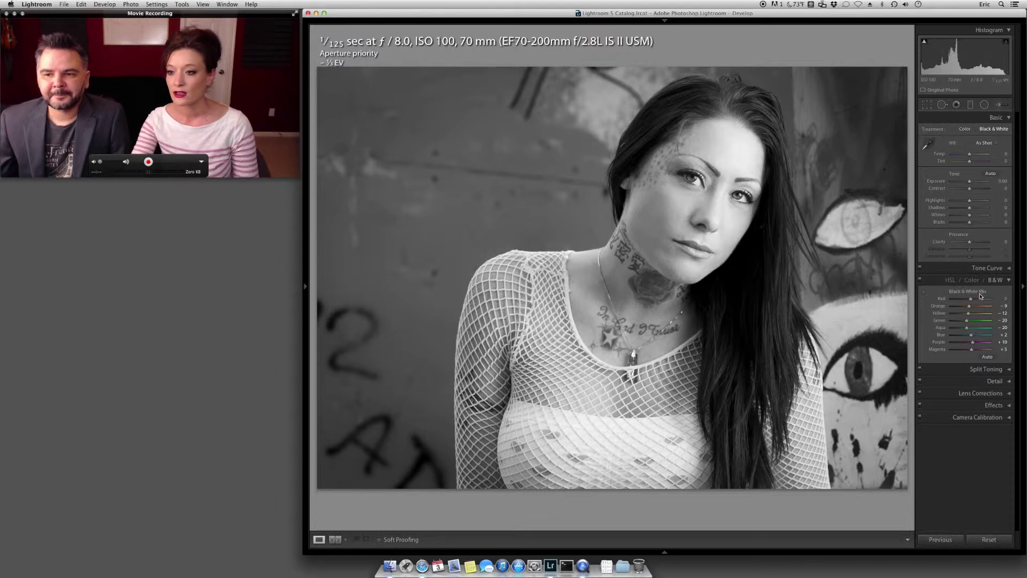
pyautogui.moveTo(969, 298)
pyautogui.mouseDown()
pyautogui.moveTo(999, 299)
pyautogui.moveTo(971, 301)
pyautogui.mouseUp()
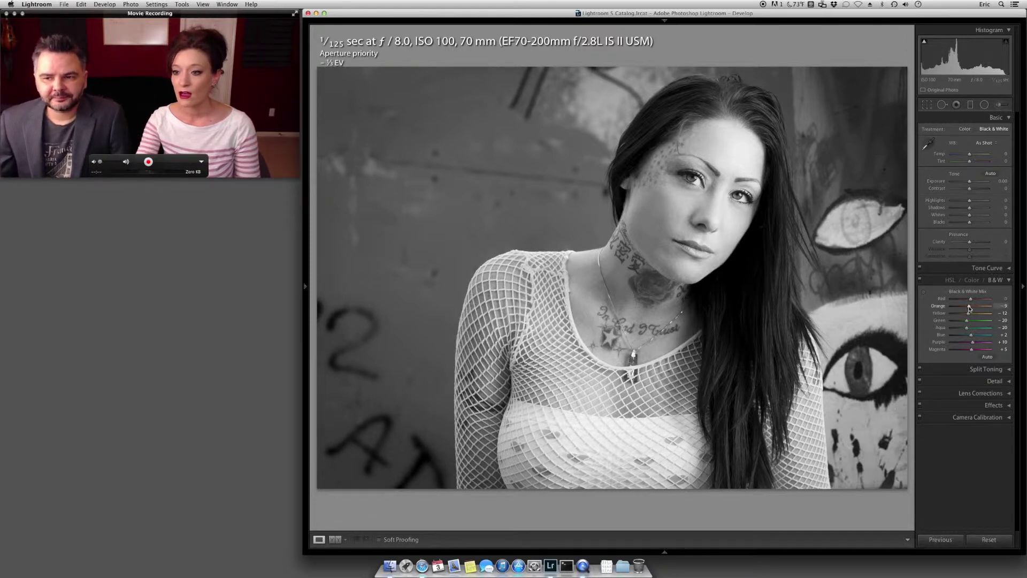
# Test a darker Orange mix and reset it to 0, then raise Yellow to about +85
pyautogui.moveTo(968, 306)
pyautogui.mouseDown()
pyautogui.moveTo(958, 307)
pyautogui.moveTo(970, 309)
pyautogui.mouseUp()
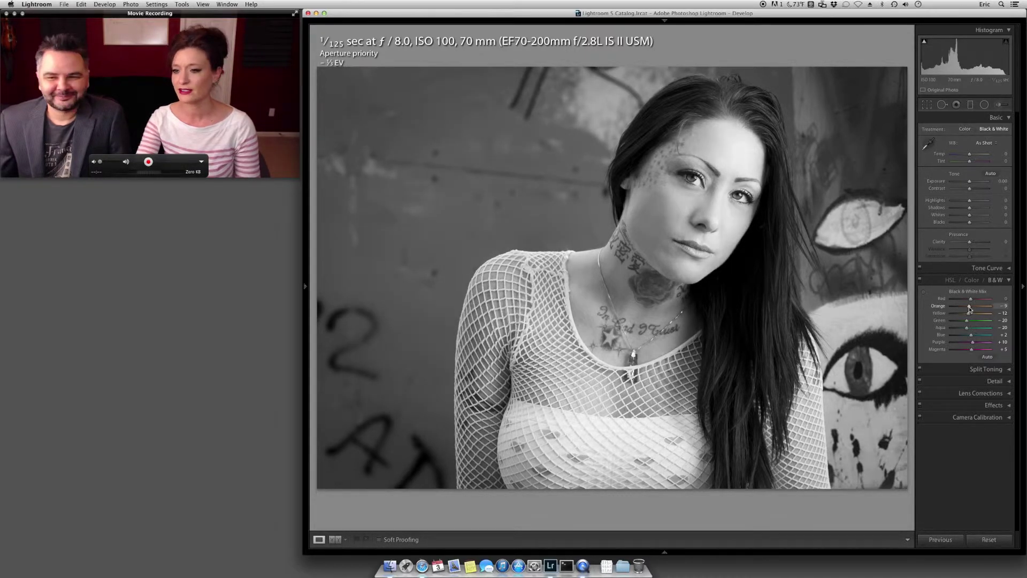
pyautogui.doubleClick(970, 308)
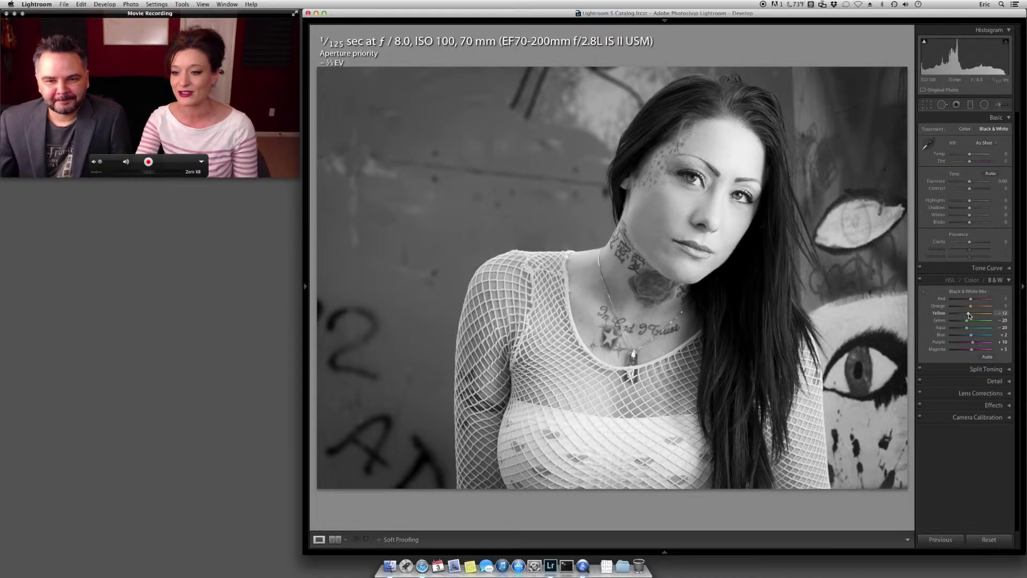
pyautogui.moveTo(969, 316); pyautogui.dragTo(959, 316)
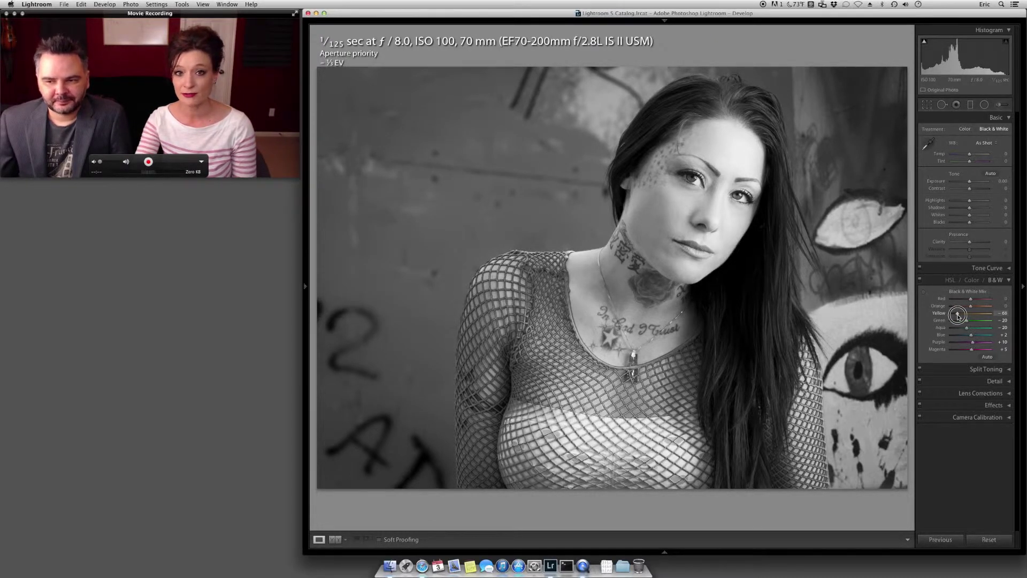
pyautogui.moveTo(958, 315); pyautogui.dragTo(988, 315)
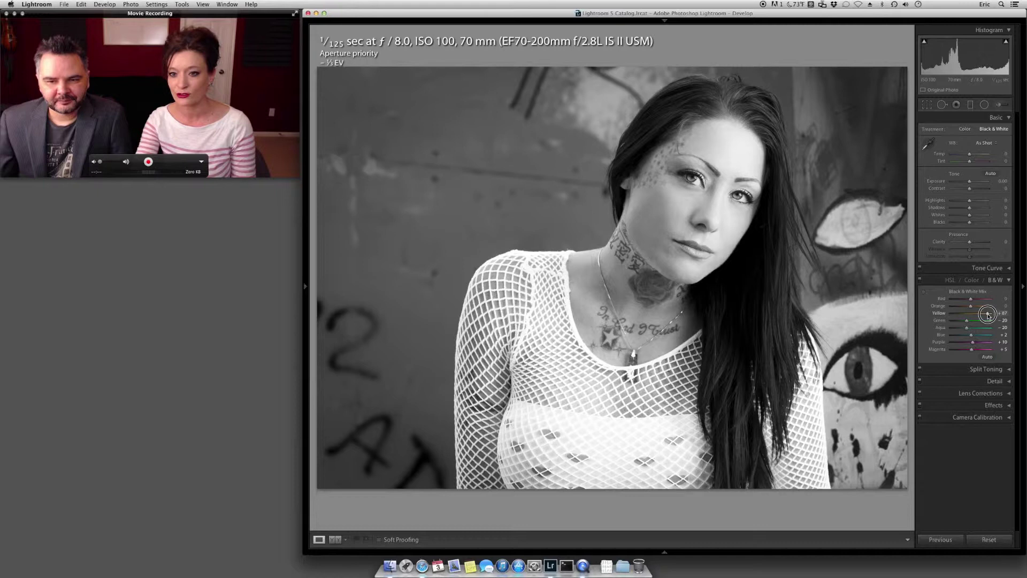
pyautogui.moveTo(988, 316); pyautogui.dragTo(989, 316)
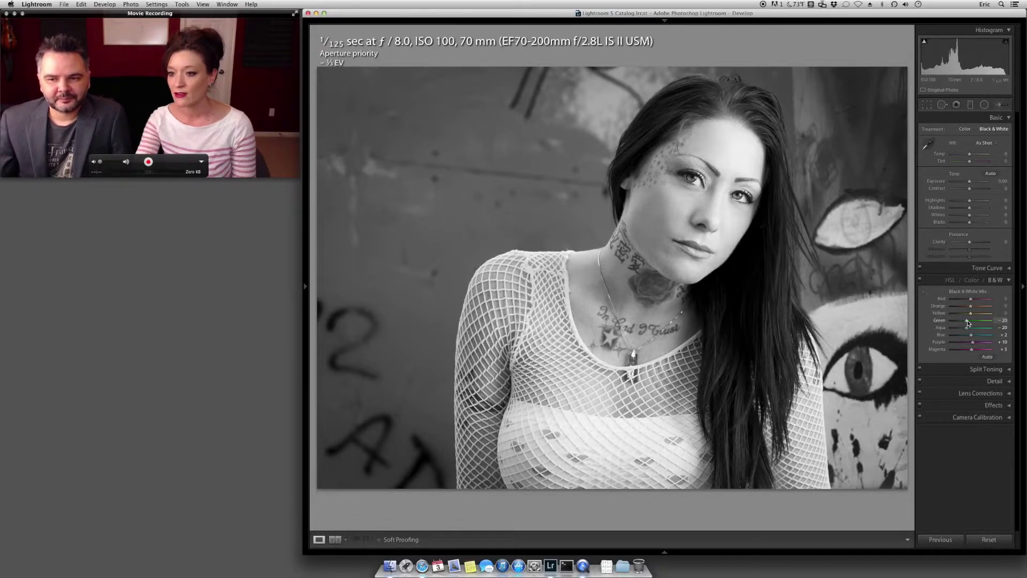
# Try Green -100, brighter Aqua and darker Magenta, then reset Green, Aqua, Magenta and Purple to 0
pyautogui.moveTo(967, 320)
pyautogui.mouseDown()
pyautogui.moveTo(948, 323)
pyautogui.moveTo(964, 324)
pyautogui.mouseUp()
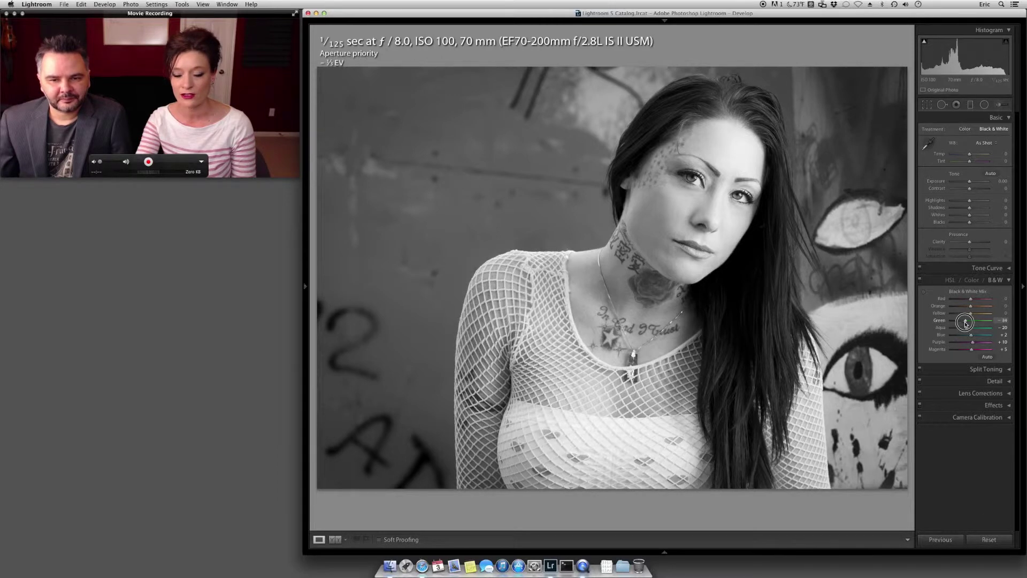
pyautogui.doubleClick(962, 321)
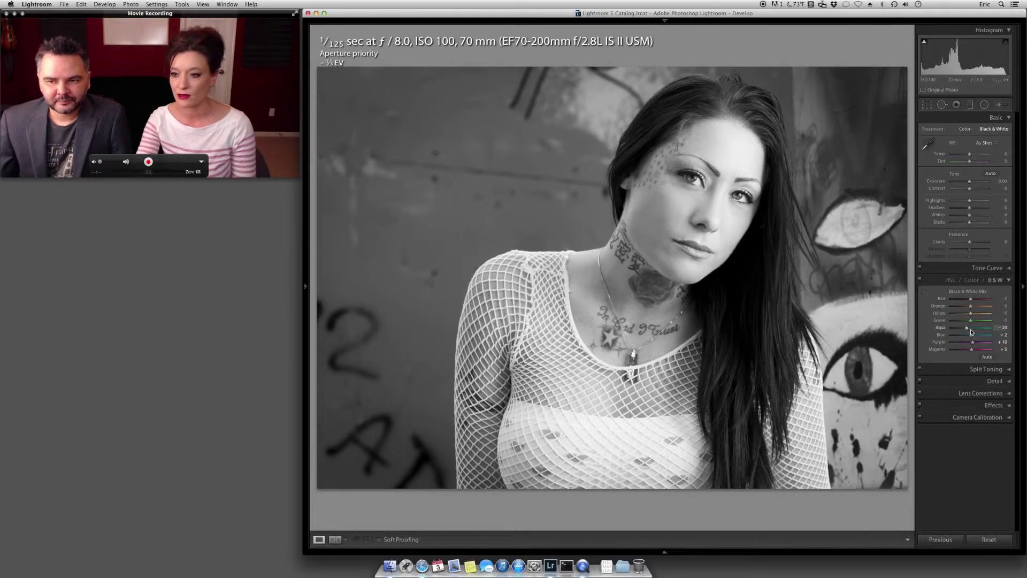
pyautogui.moveTo(967, 329)
pyautogui.mouseDown()
pyautogui.moveTo(990, 329)
pyautogui.moveTo(956, 332)
pyautogui.moveTo(965, 329)
pyautogui.mouseUp()
pyautogui.doubleClick(965, 329)
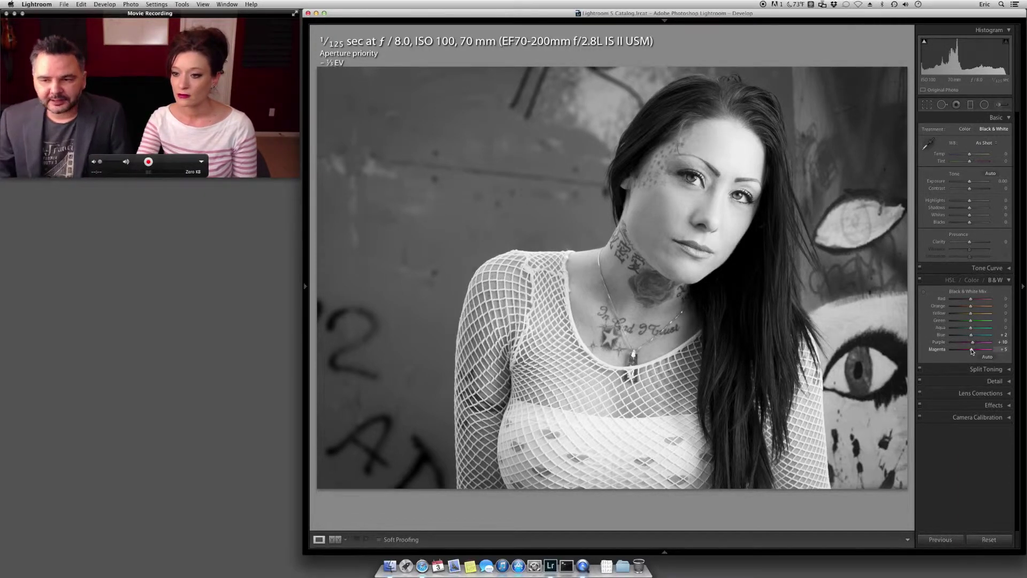
pyautogui.moveTo(973, 351)
pyautogui.mouseDown()
pyautogui.moveTo(987, 351)
pyautogui.moveTo(950, 351)
pyautogui.moveTo(973, 345)
pyautogui.mouseUp()
pyautogui.doubleClick(967, 351)
pyautogui.doubleClick(973, 343)
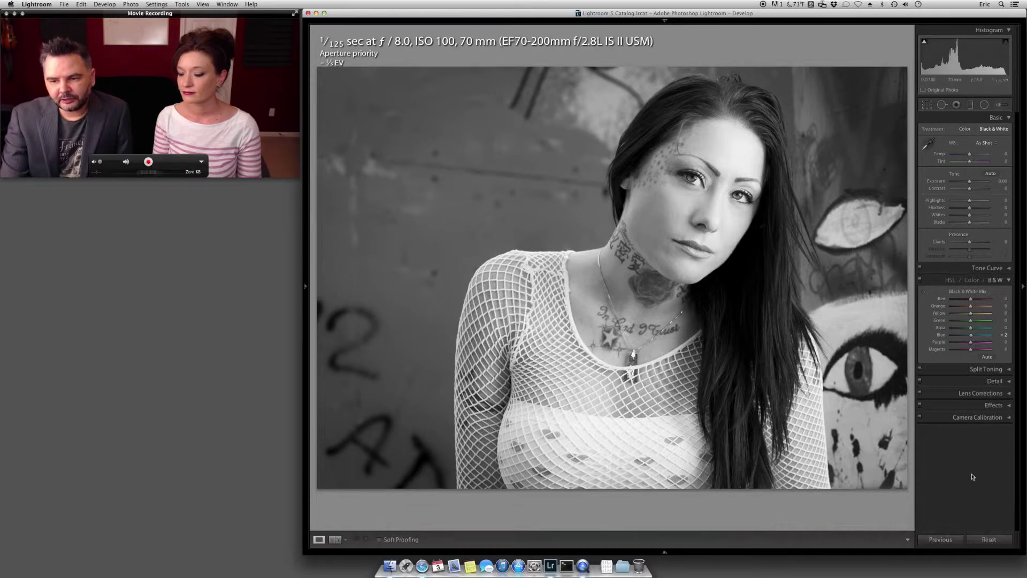
# Set the Treatment back to Color and drop Saturation to -100
pyautogui.click(989, 540)
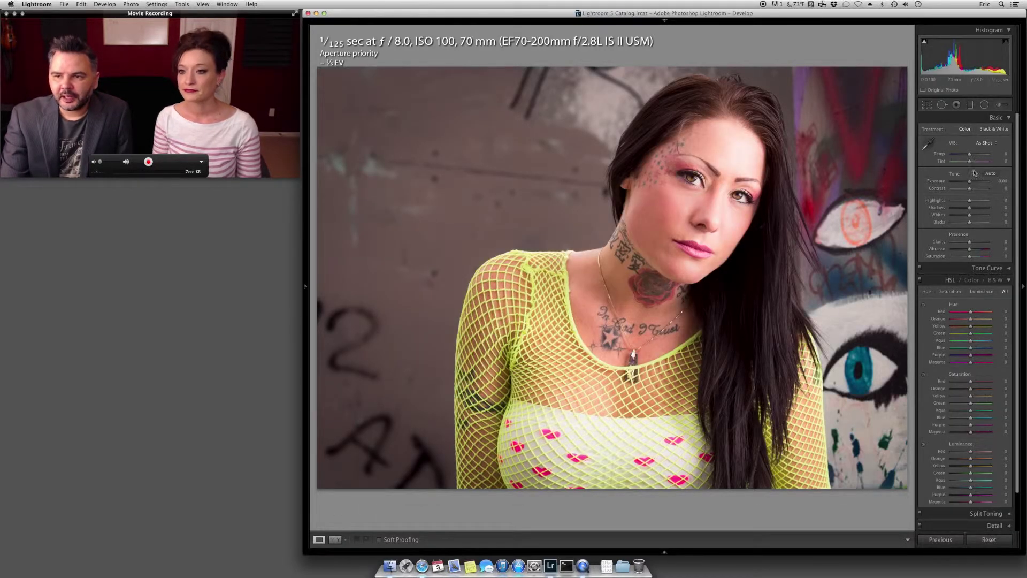
pyautogui.moveTo(969, 258); pyautogui.dragTo(951, 257)
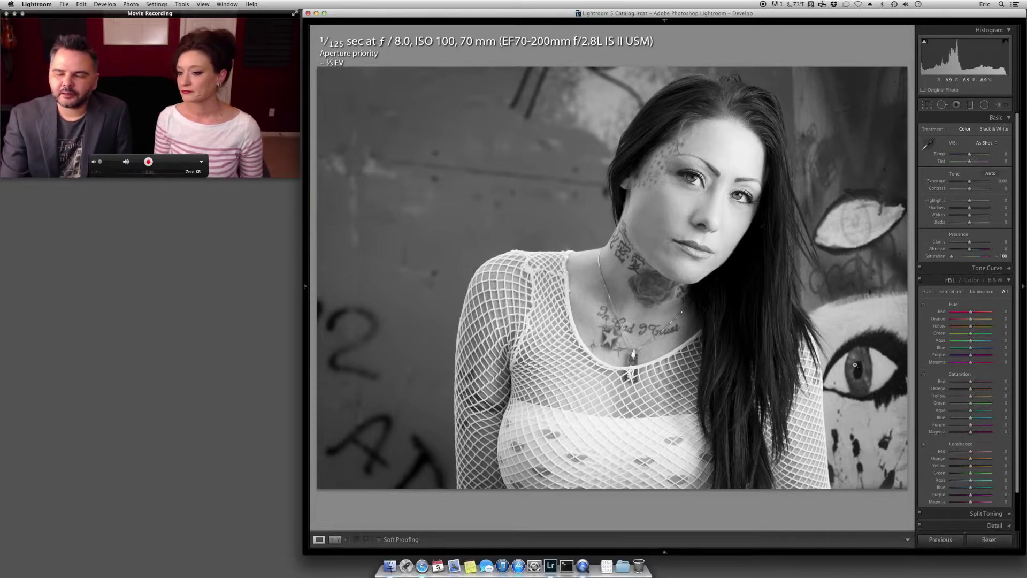
pyautogui.scroll(-2, 1018, 369)
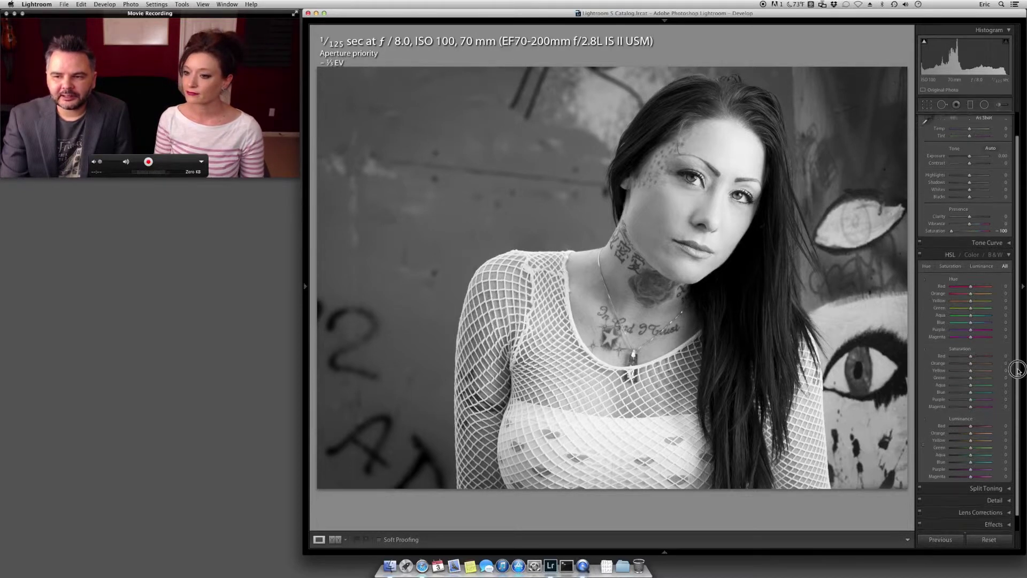
pyautogui.scroll(-1, 1018, 369)
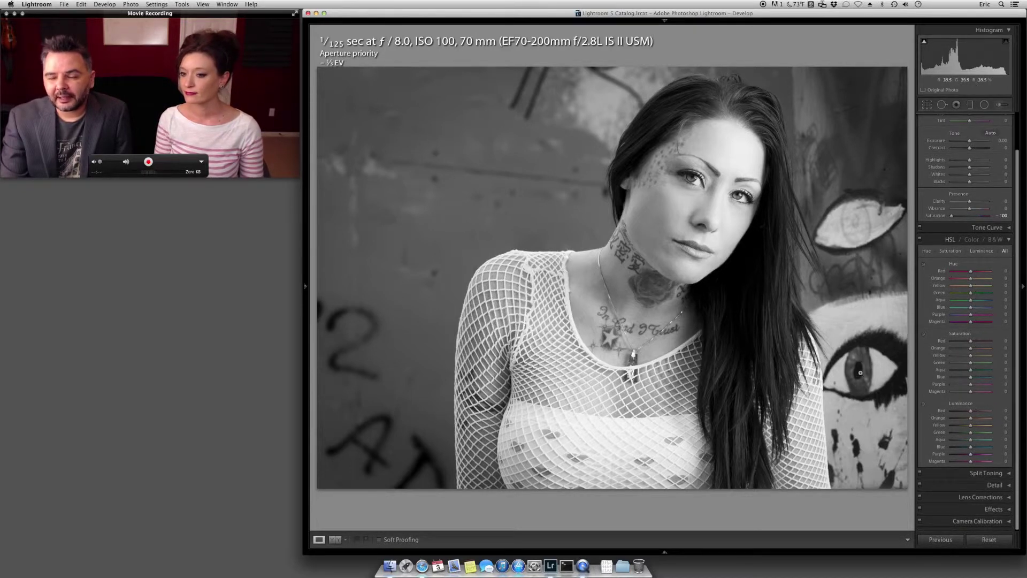
pyautogui.scroll(3, 1019, 329)
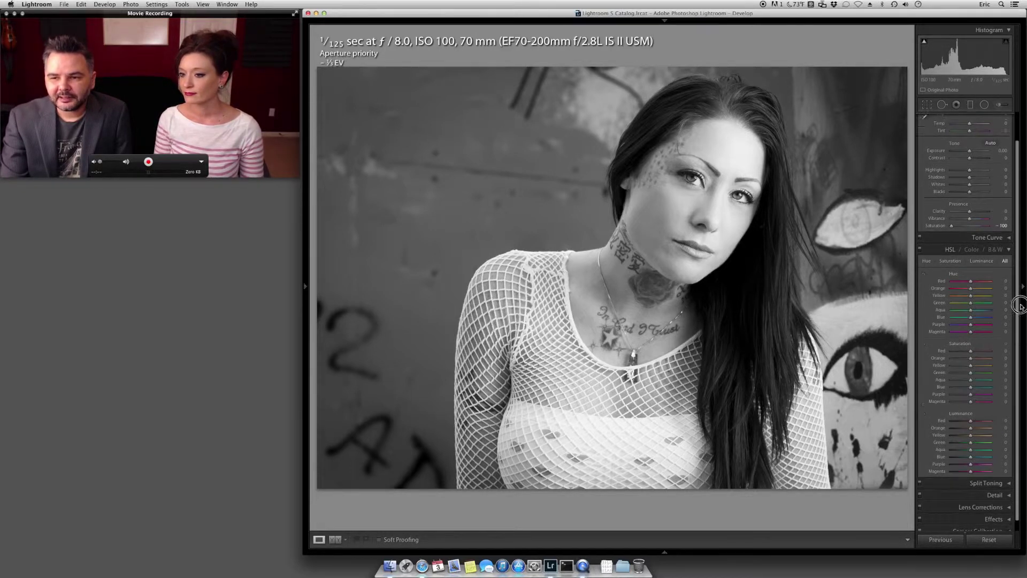
# Select the Adjustment Brush with the Exposure effect raised to 0.90
pyautogui.click(999, 104)
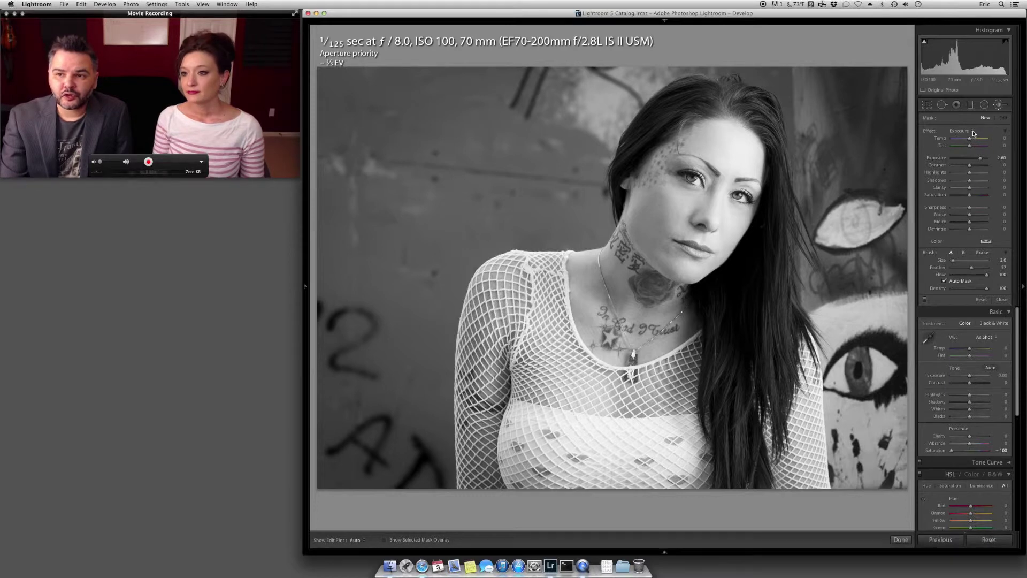
pyautogui.click(973, 132)
pyautogui.click(973, 132)
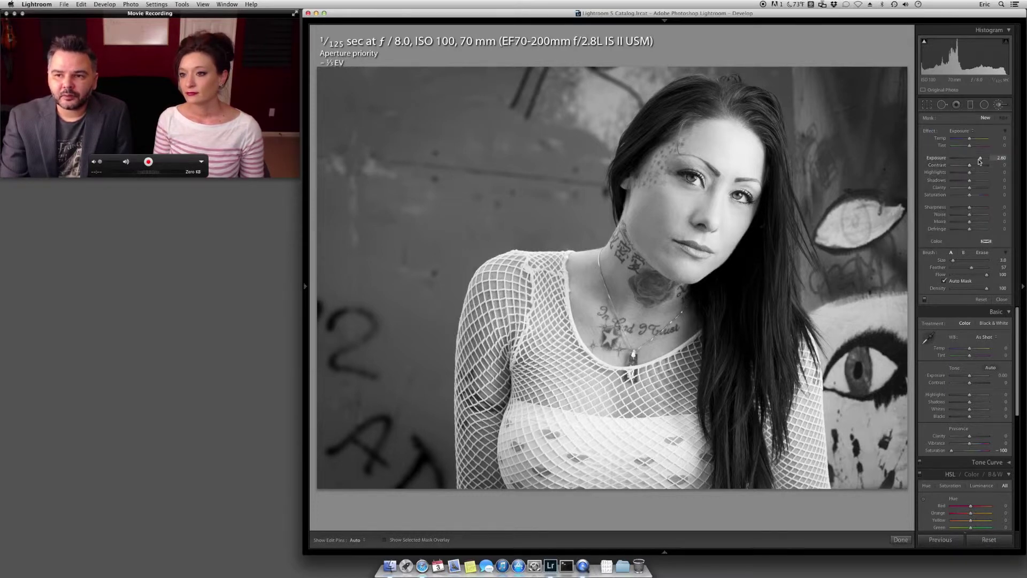
pyautogui.click(973, 158)
pyautogui.moveTo(973, 158); pyautogui.dragTo(975, 159)
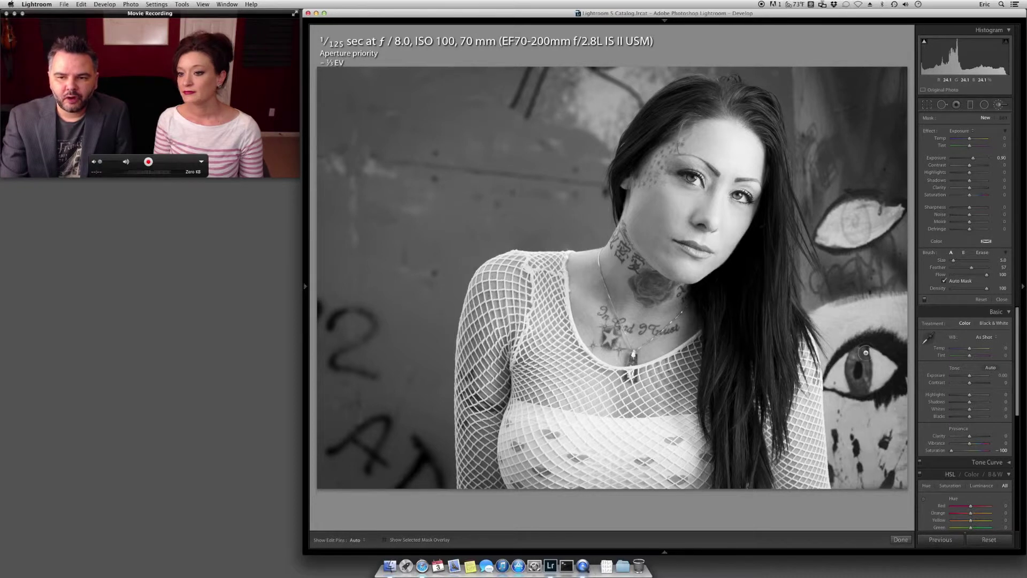
# Enlarge the brush to 5.0, paint over the graffiti eye, and fine-tune Exposure to 0.55
pyautogui.press('h')
pyautogui.scroll(2, 860, 375)
pyautogui.moveTo(860, 391); pyautogui.dragTo(854, 354)
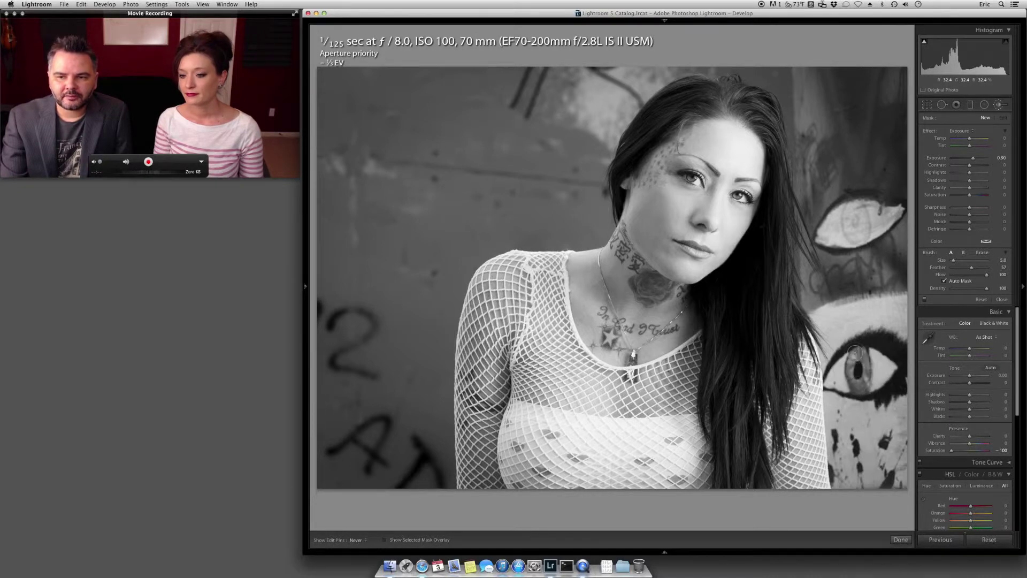
pyautogui.moveTo(961, 159)
pyautogui.mouseDown()
pyautogui.moveTo(987, 159)
pyautogui.moveTo(973, 162)
pyautogui.mouseUp()
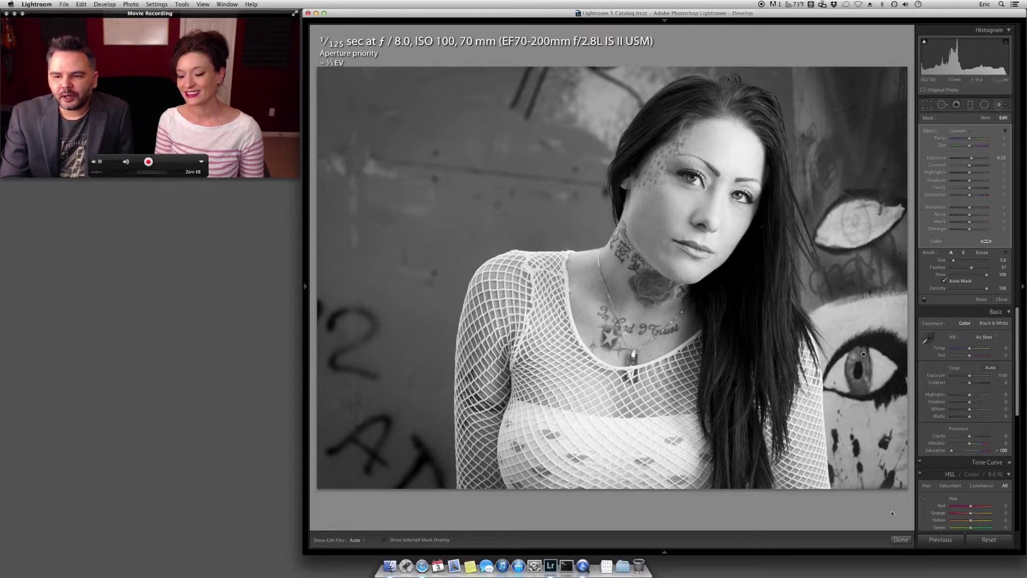
# Finish the brush edit, switch to Black & White treatment, and set the Red mix to +4
pyautogui.click(900, 540)
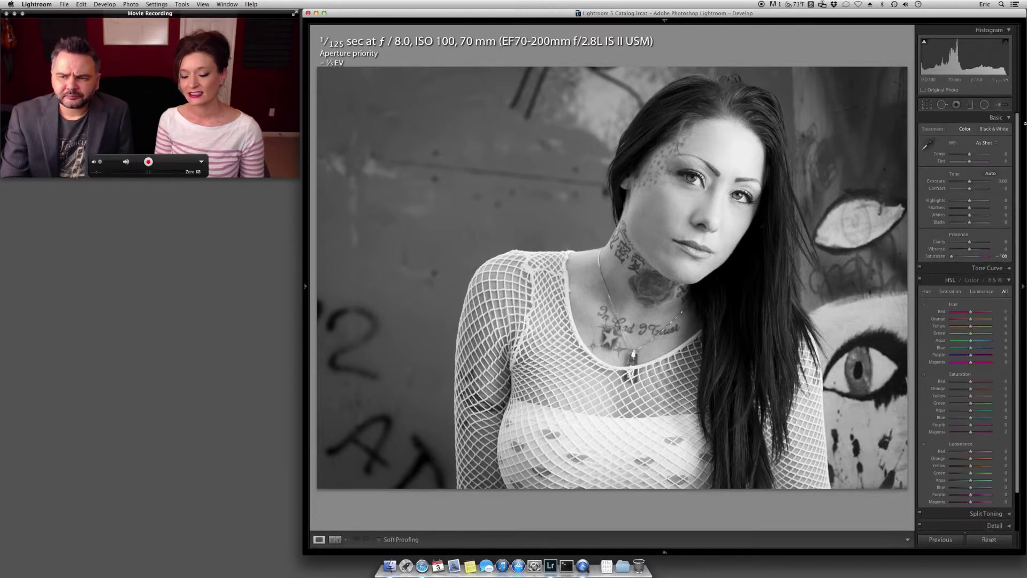
pyautogui.click(994, 280)
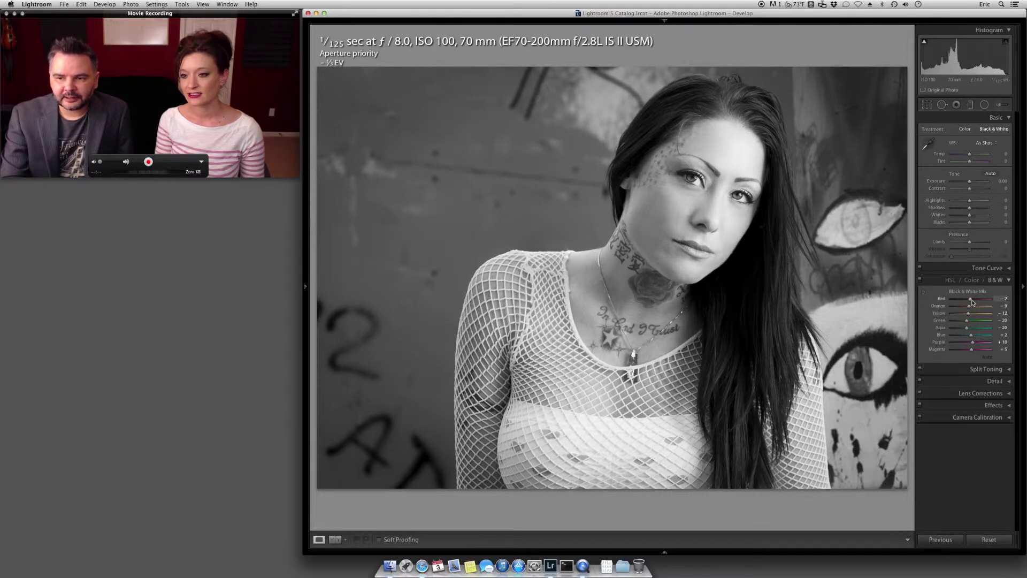
pyautogui.moveTo(971, 302)
pyautogui.mouseDown()
pyautogui.moveTo(983, 300)
pyautogui.moveTo(973, 302)
pyautogui.mouseUp()
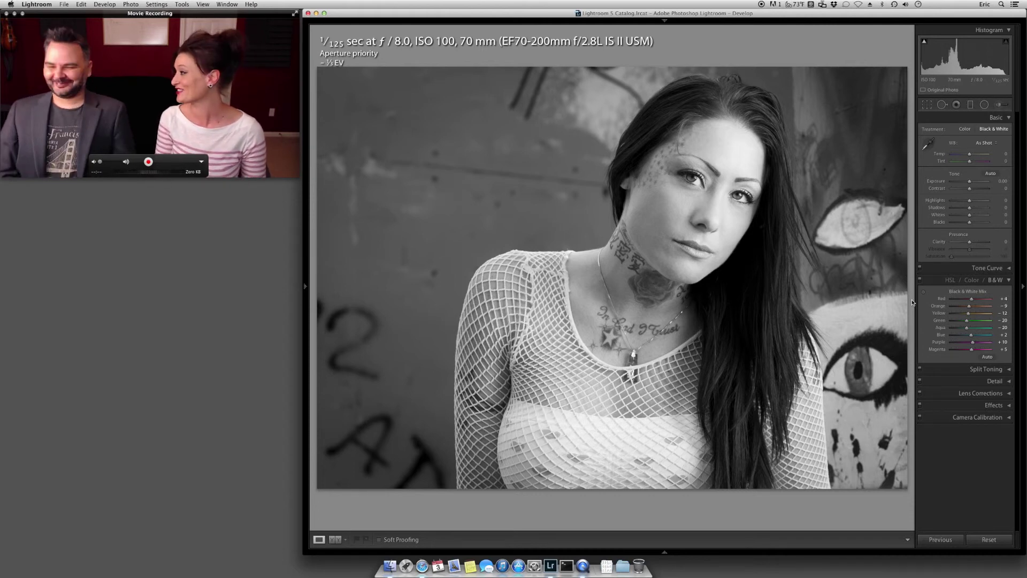
# Reset the photo, clearing HSL values and returning to the Color treatment
pyautogui.click(988, 539)
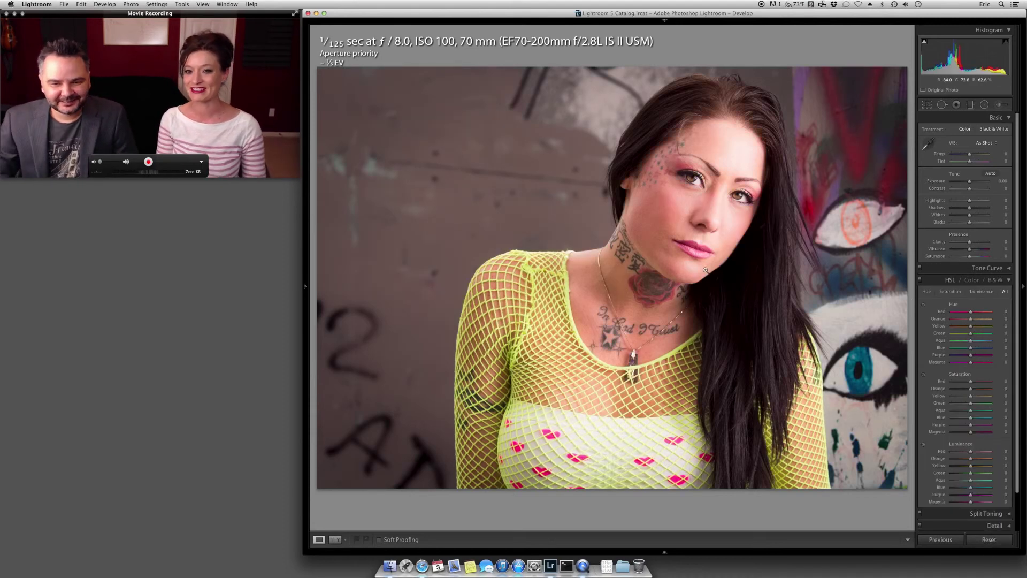